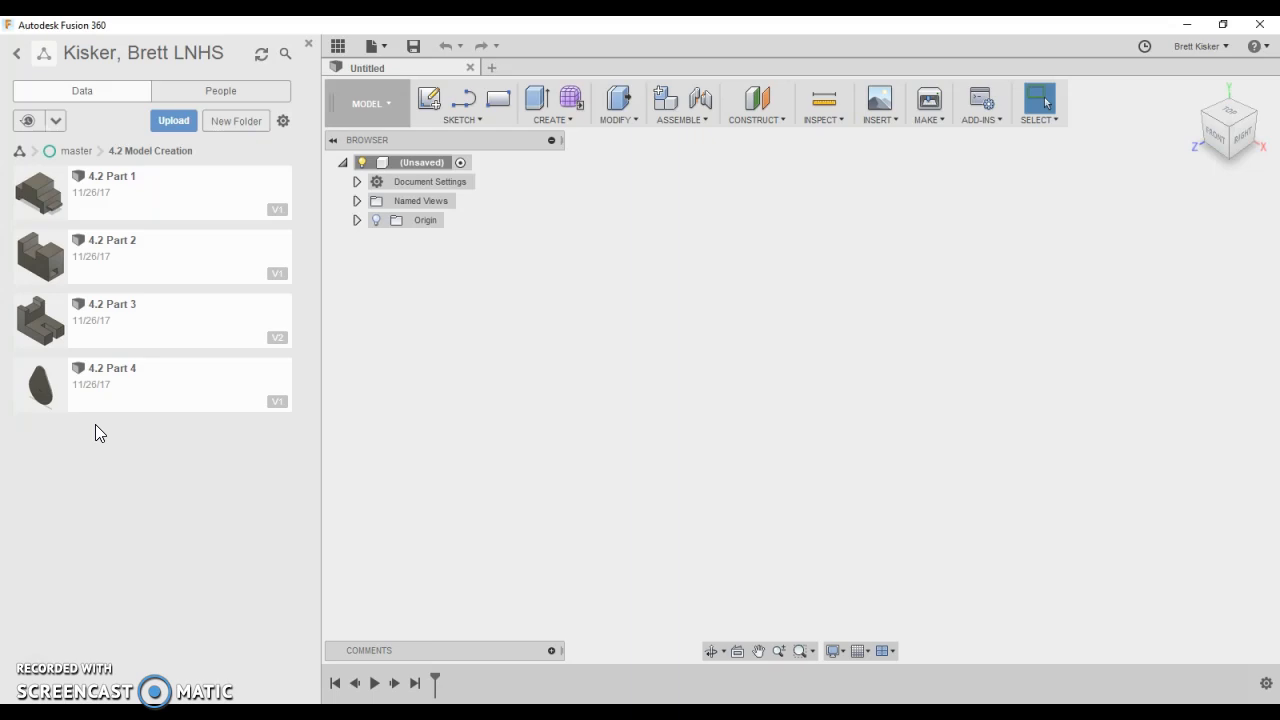
Save the untitled design as "4.2 ALL PARTS" in the 4.2 Model Creation folder.
click(366, 100)
click(414, 55)
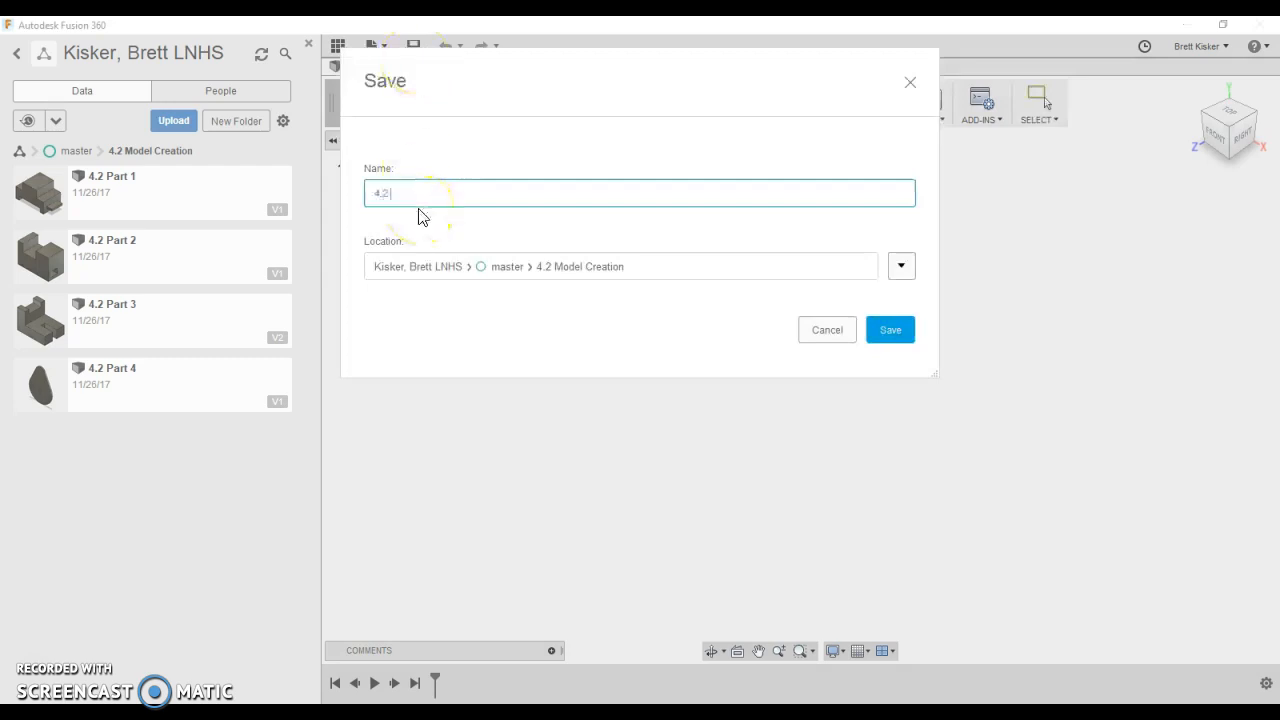
text(4.2 ALL PARTS)
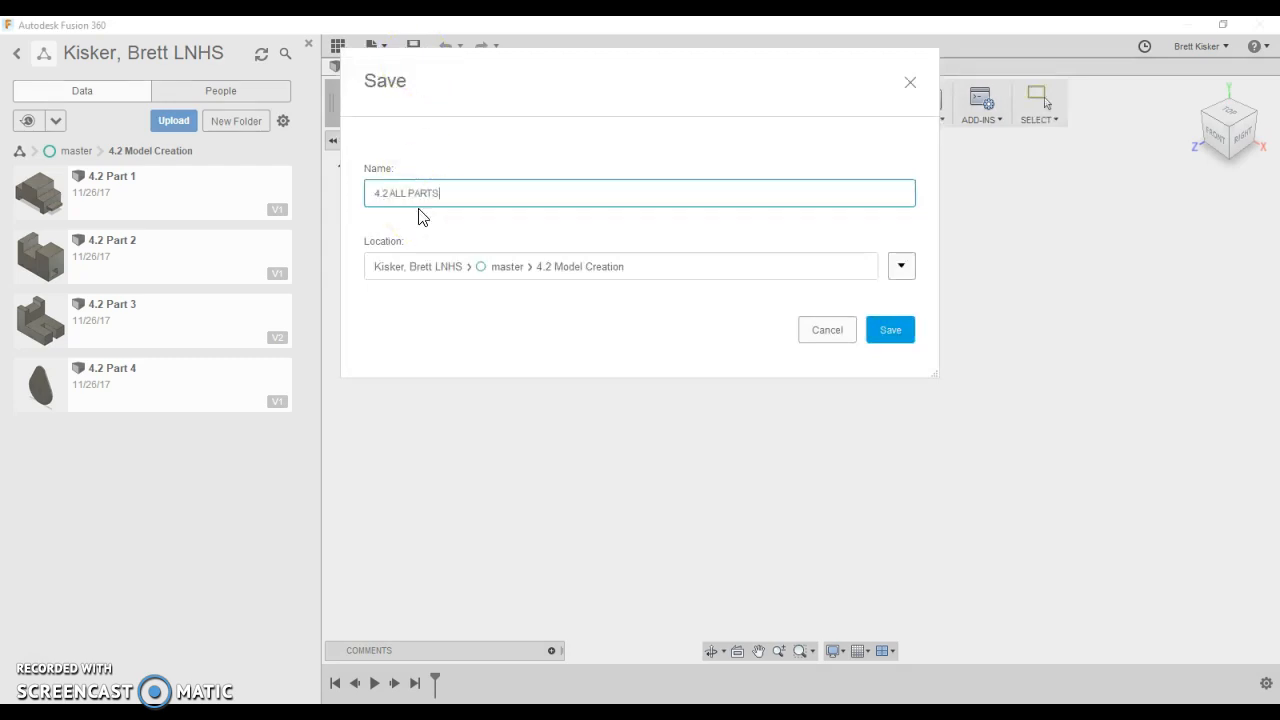
click(872, 331)
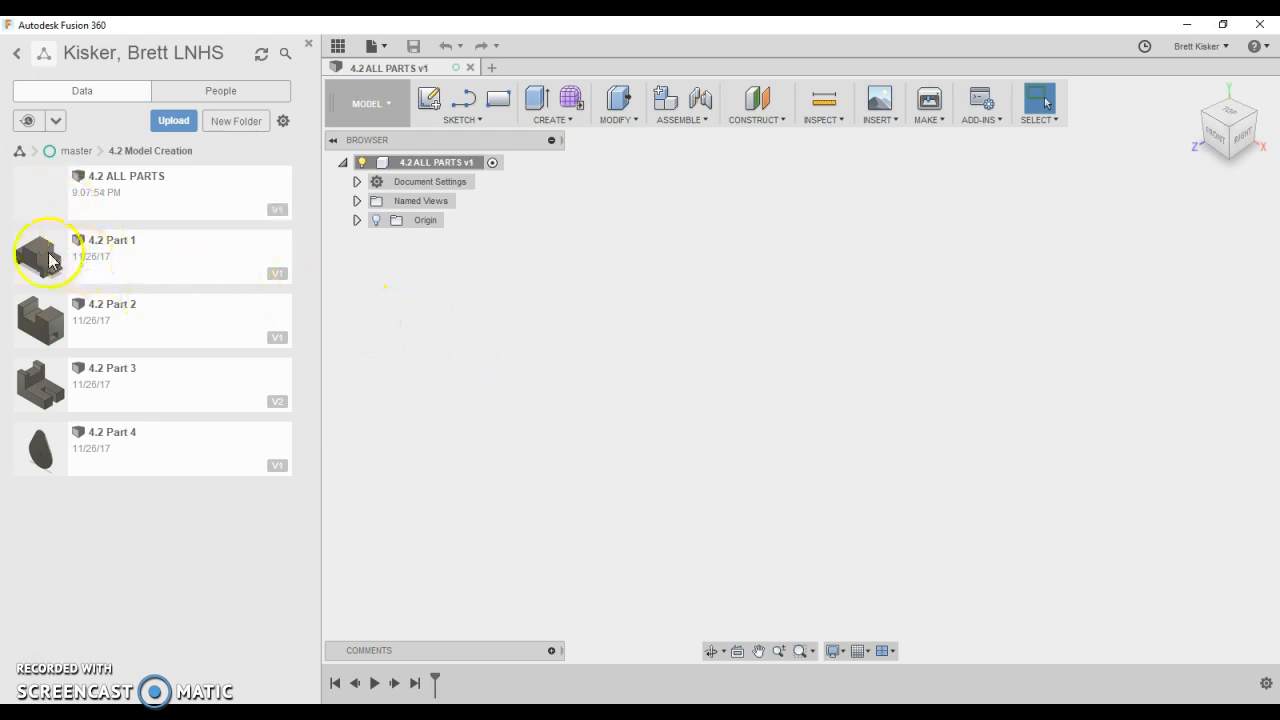
Insert 4.2 Part 1 into the design, keeping its default position and orientation.
drag(25, 260, 527, 216)
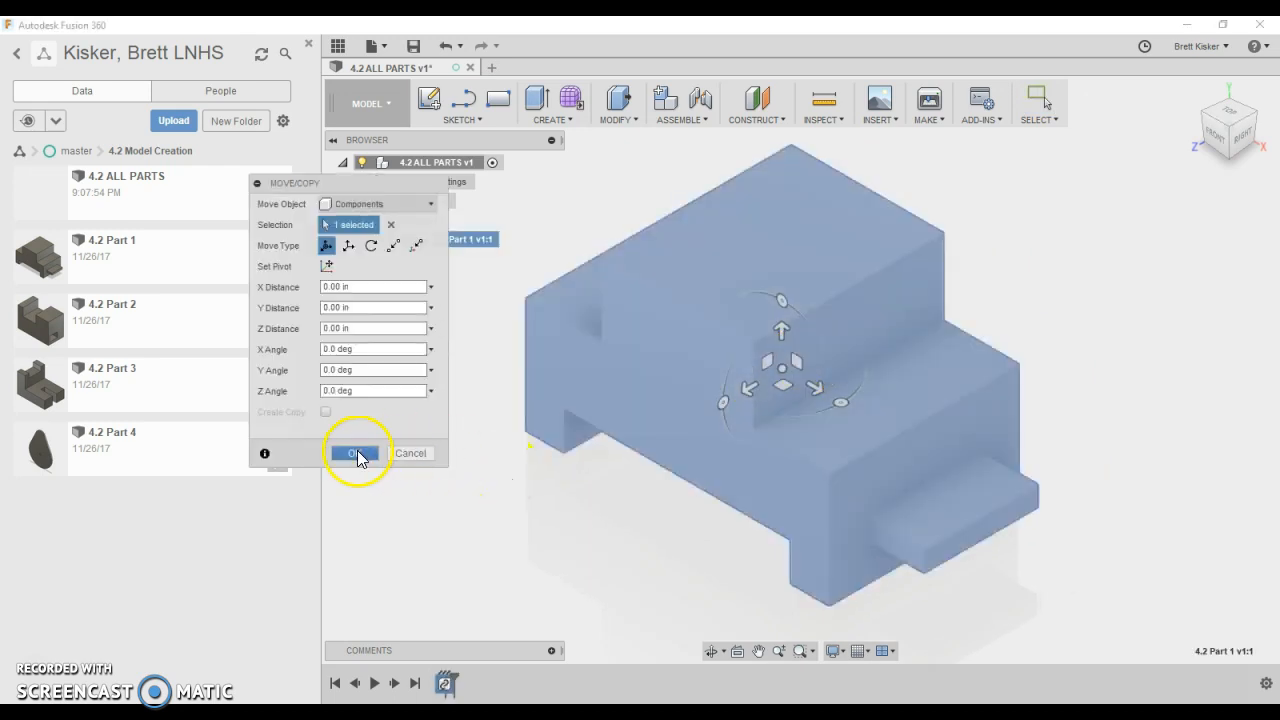
click(355, 452)
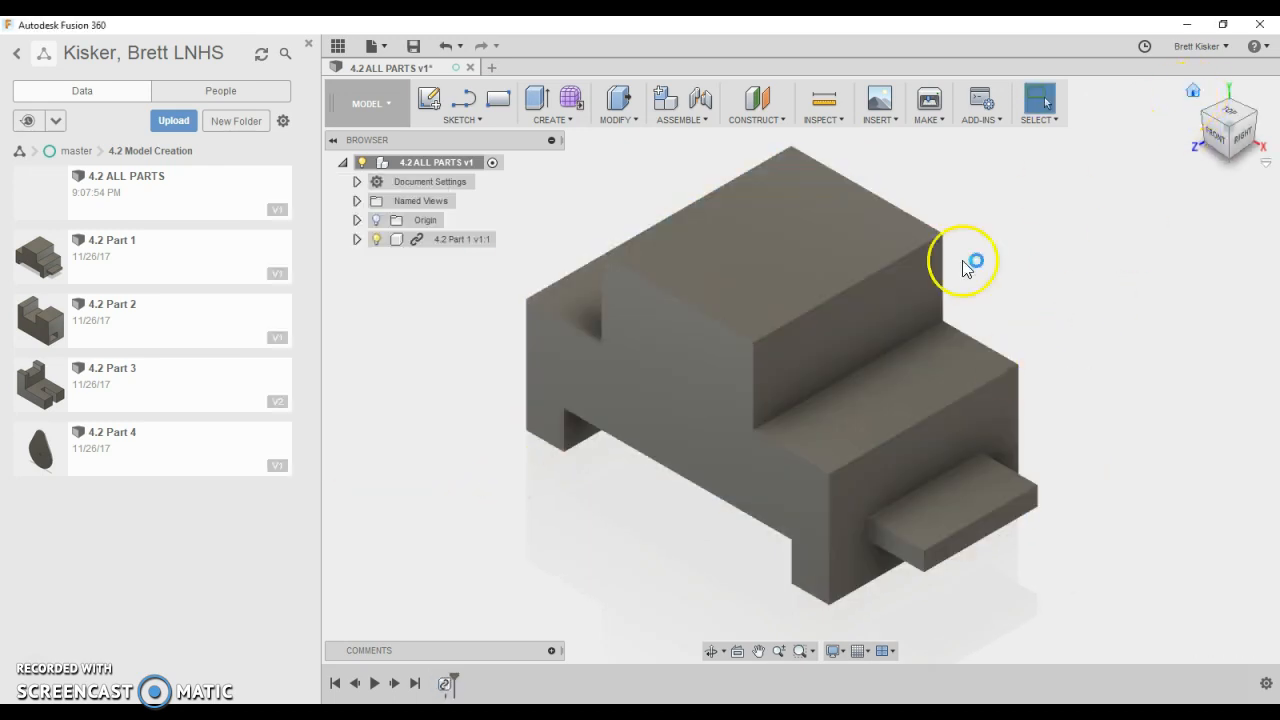
Insert 4.2 Part 2 and move it clear of Part 1, so it sits separately below it in the isometric view.
scroll(874, 334, down, 5)
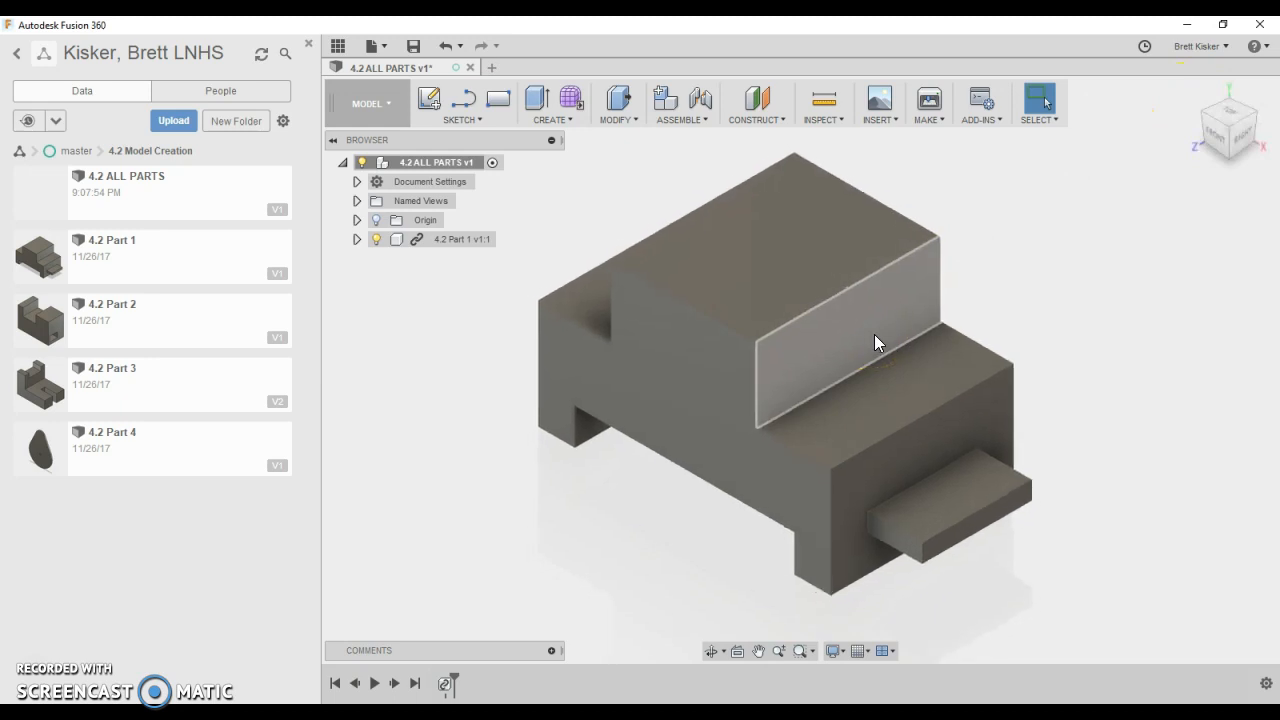
middle_drag(866, 543, 691, 450)
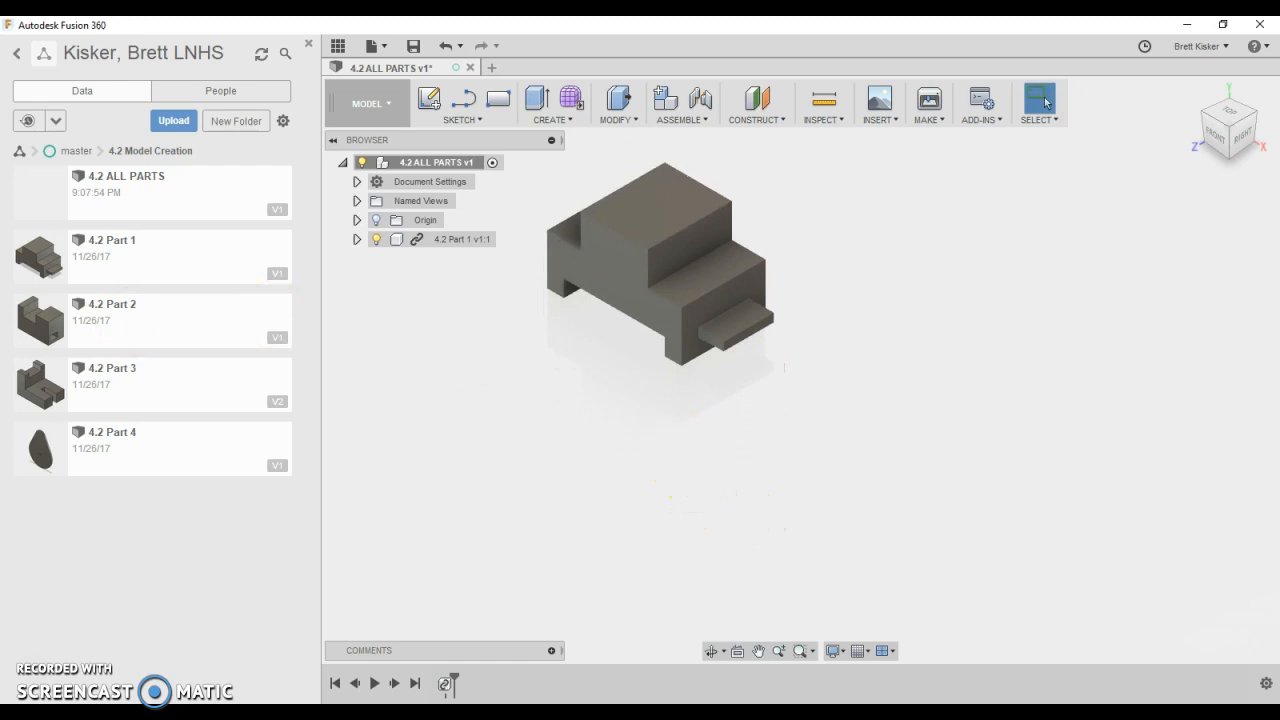
drag(43, 318, 1037, 212)
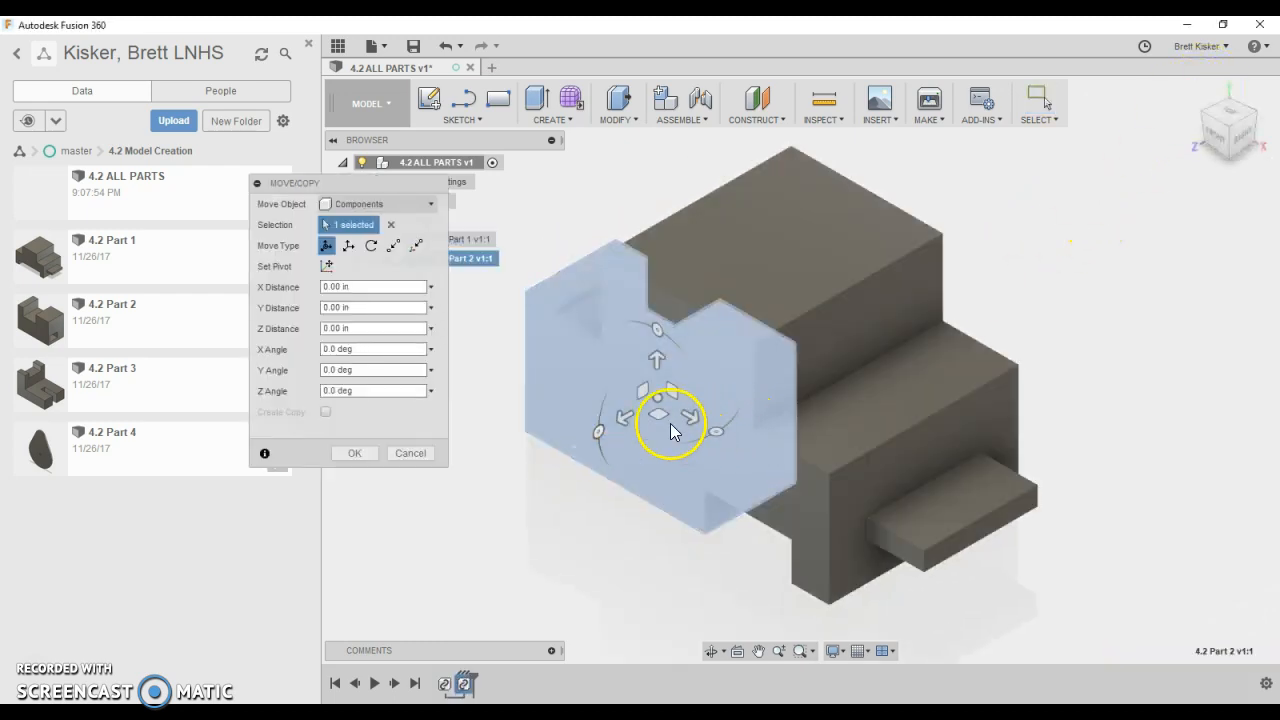
drag(619, 414, 469, 565)
scroll(469, 565, down, 5)
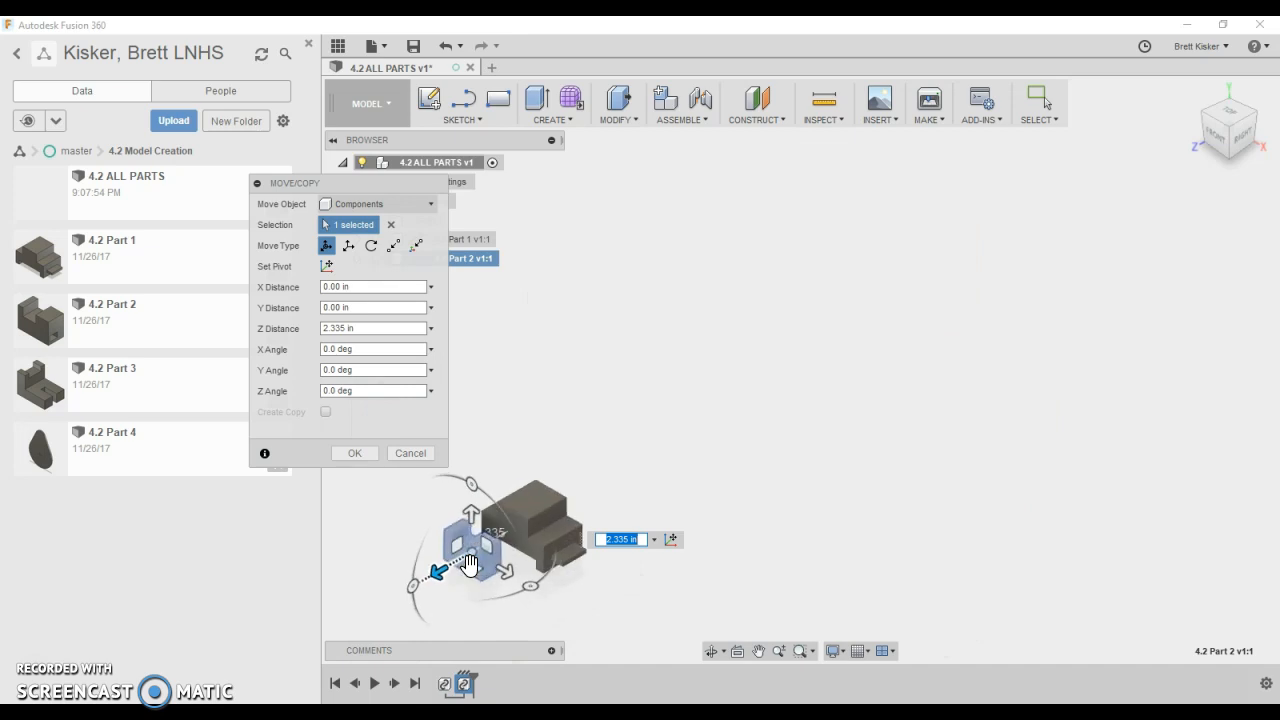
middle_drag(594, 423, 800, 217)
drag(643, 371, 551, 446)
drag(574, 368, 605, 488)
drag(613, 546, 709, 571)
drag(617, 590, 708, 527)
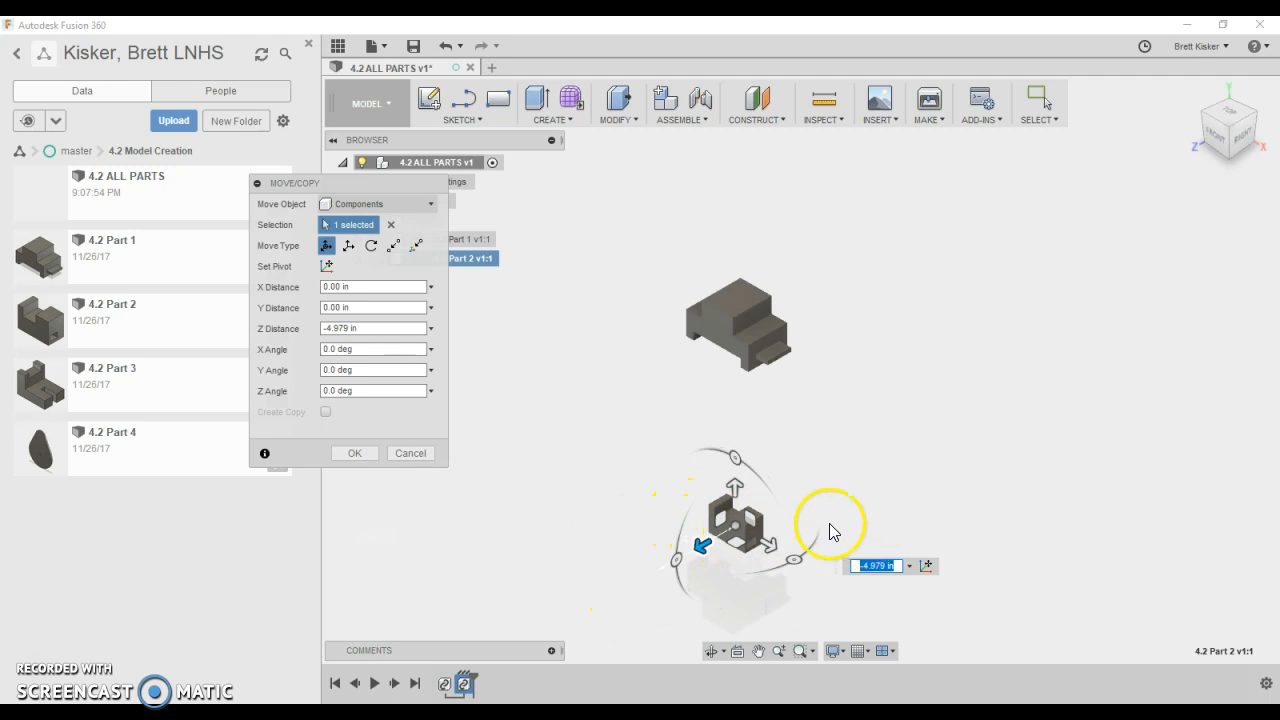
drag(734, 471, 734, 431)
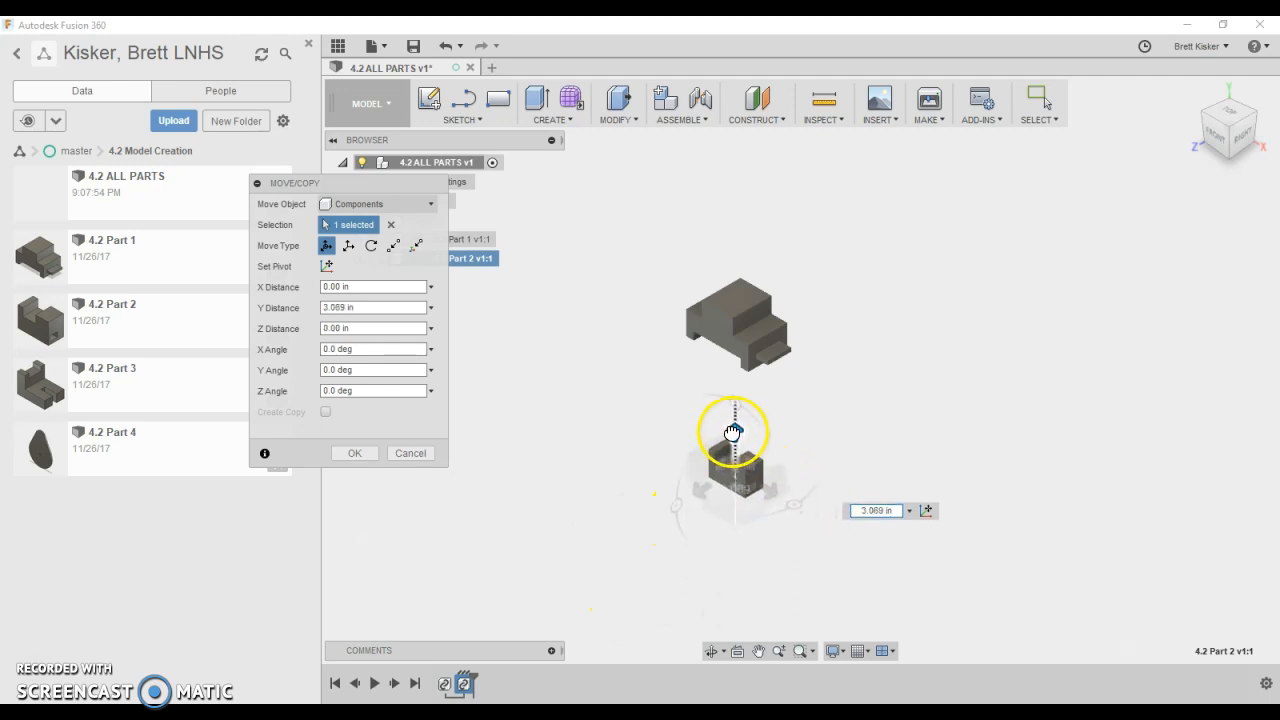
click(347, 455)
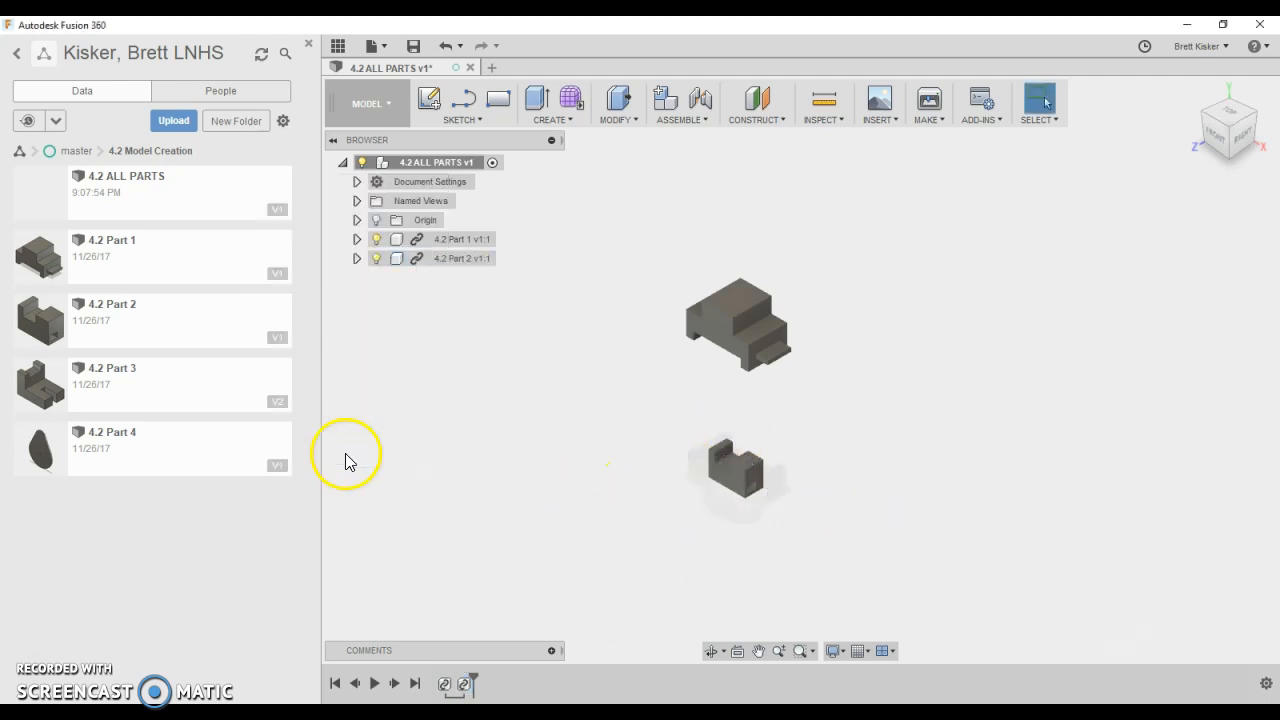
Insert 4.2 Part 3 and rotate it 180 degrees about the Y axis.
drag(40, 380, 877, 271)
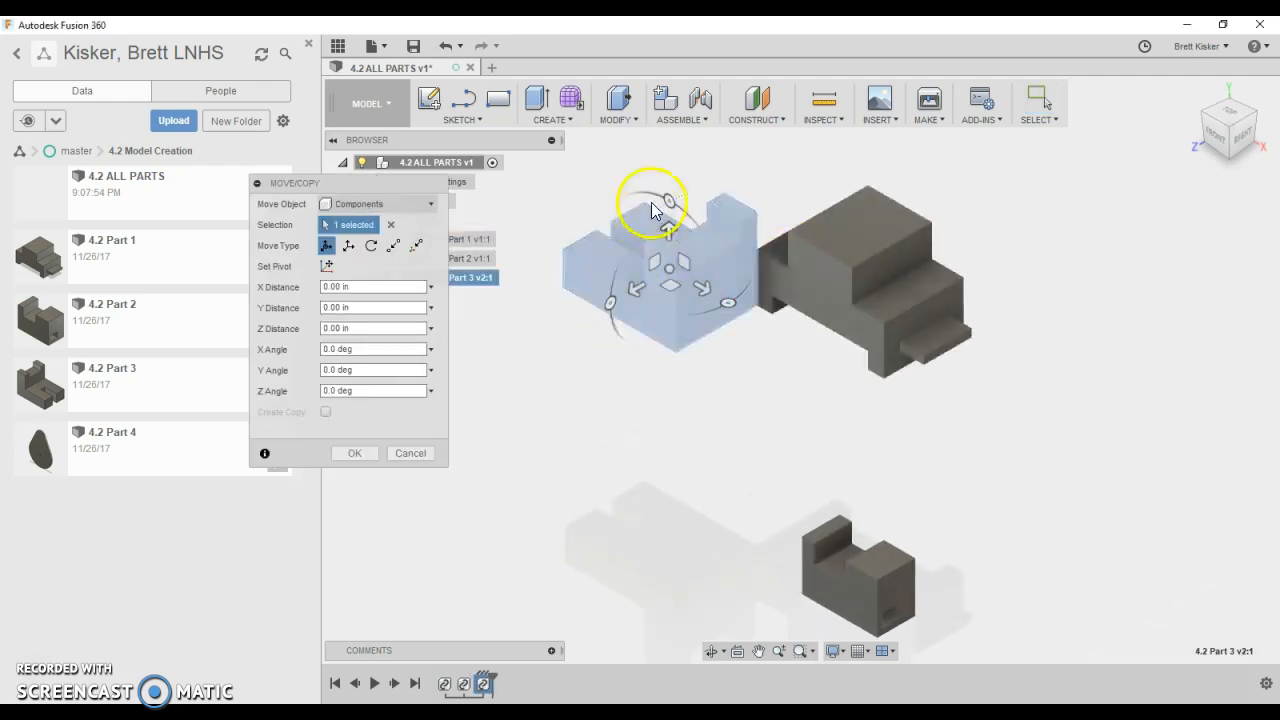
drag(726, 300, 586, 177)
text(18)
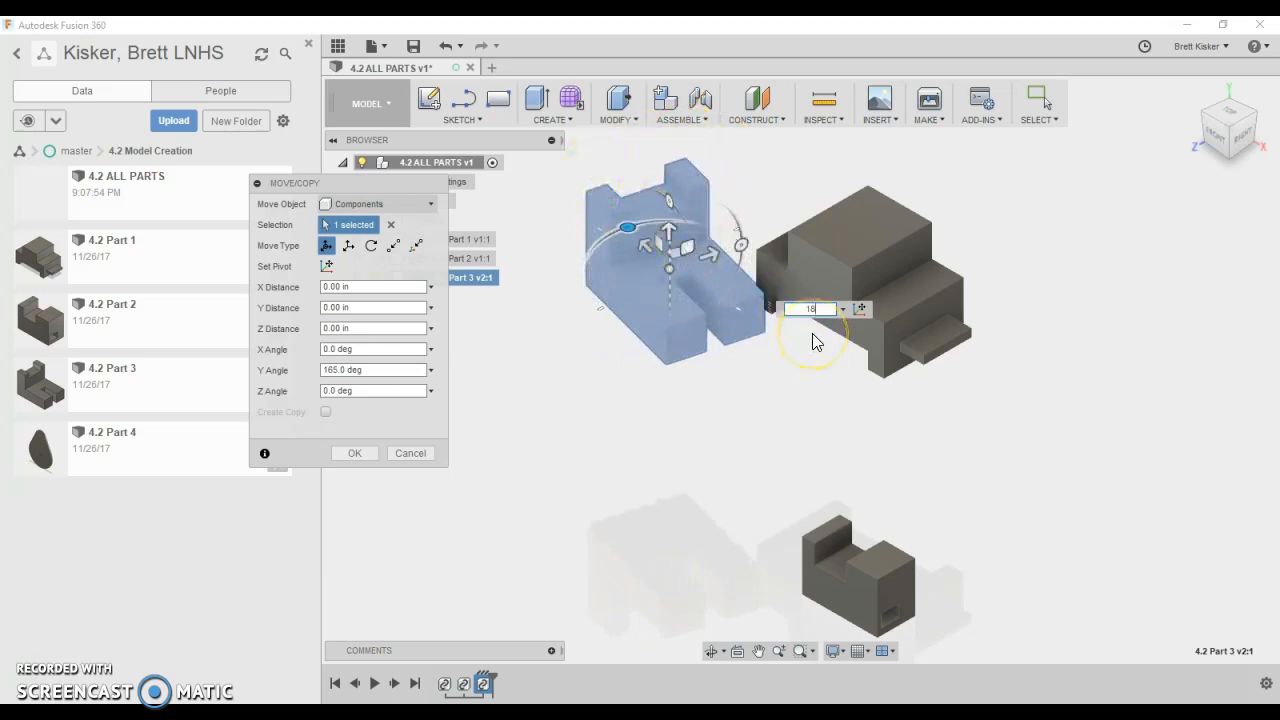
text(0)
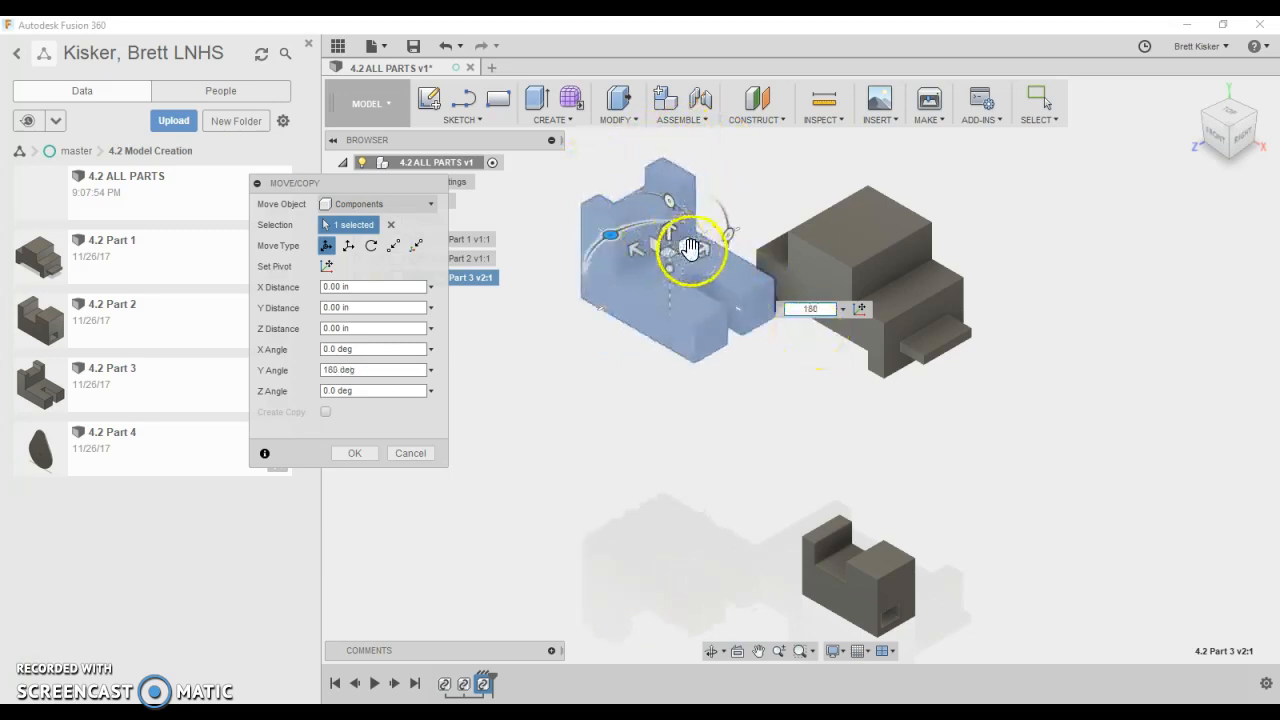
Move Part 3 to the open space beside Part 1, at roughly the same height in the isometric view.
drag(634, 263, 1236, 247)
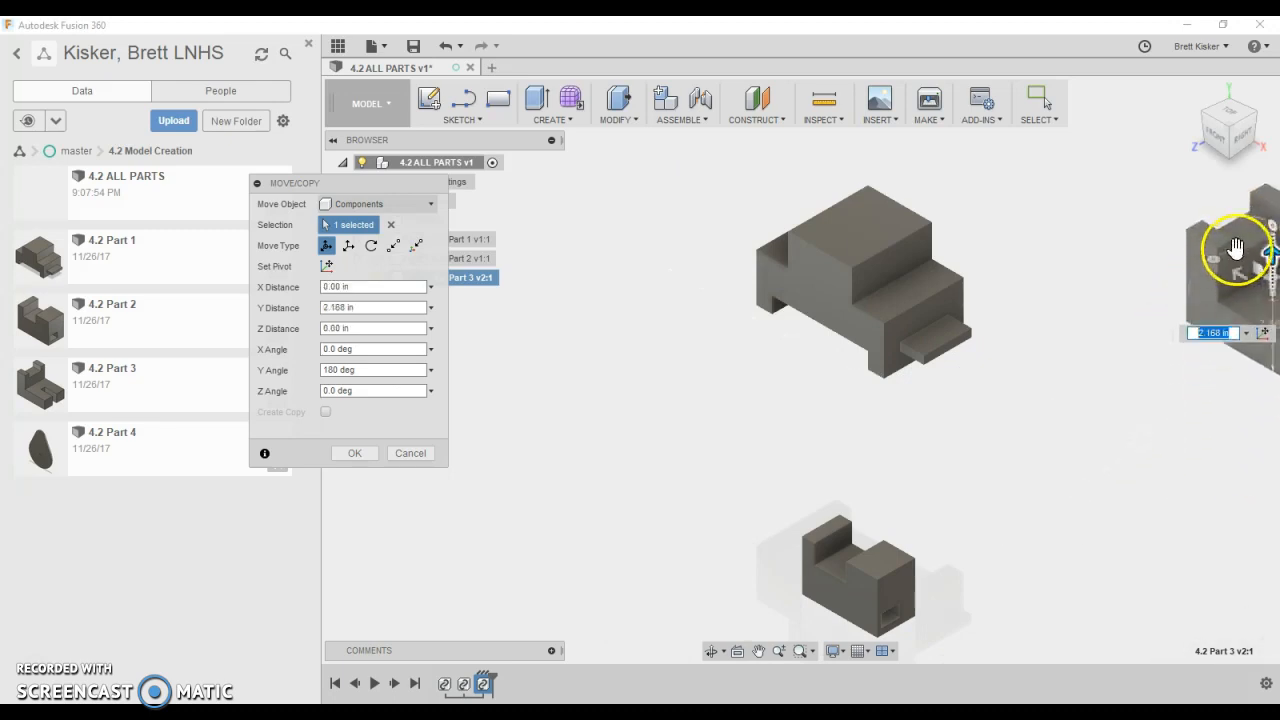
middle_drag(992, 438, 792, 427)
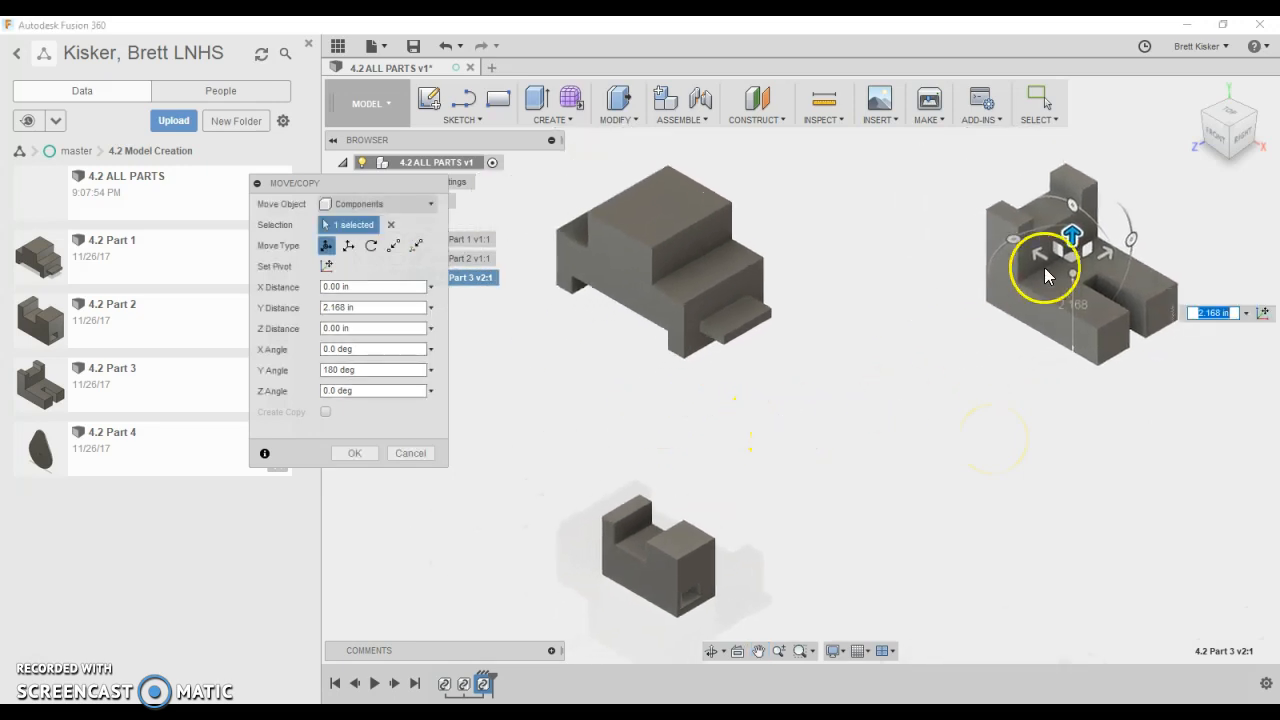
drag(1034, 266, 790, 470)
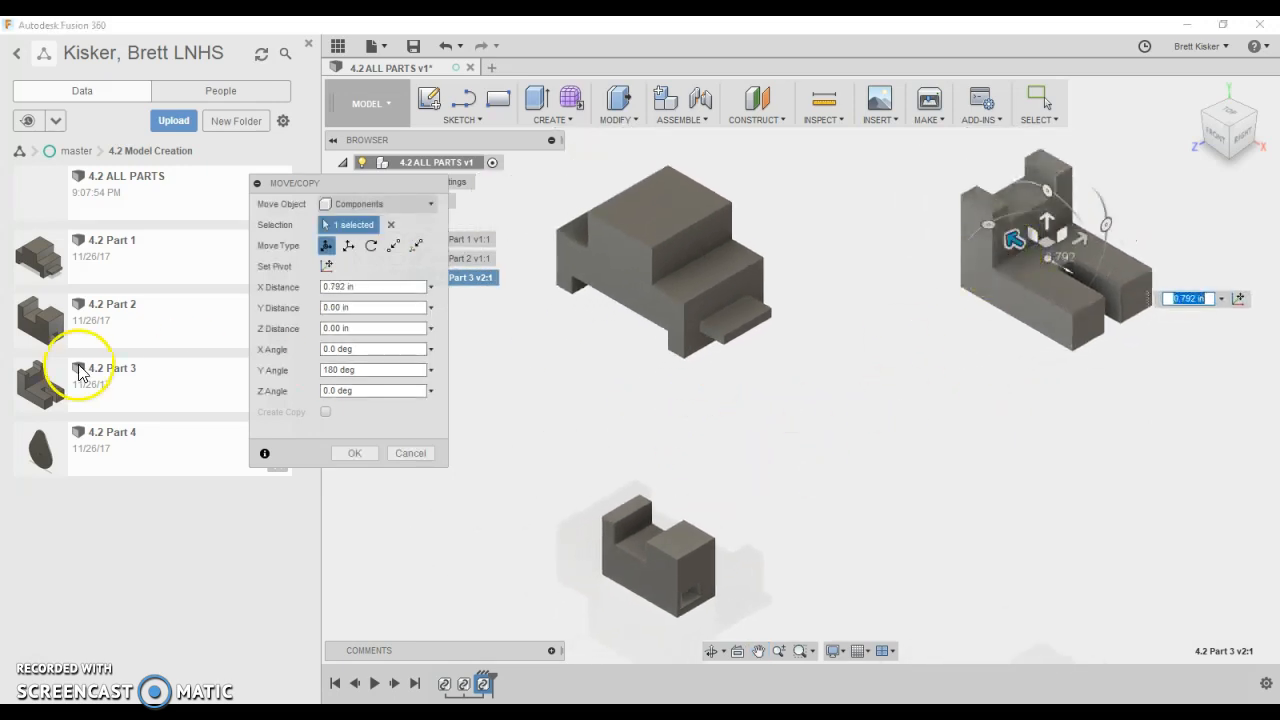
click(354, 453)
Insert 4.2 Part 4 and move it about 15.49 in along X, into the space below Part 3.
drag(38, 442, 965, 470)
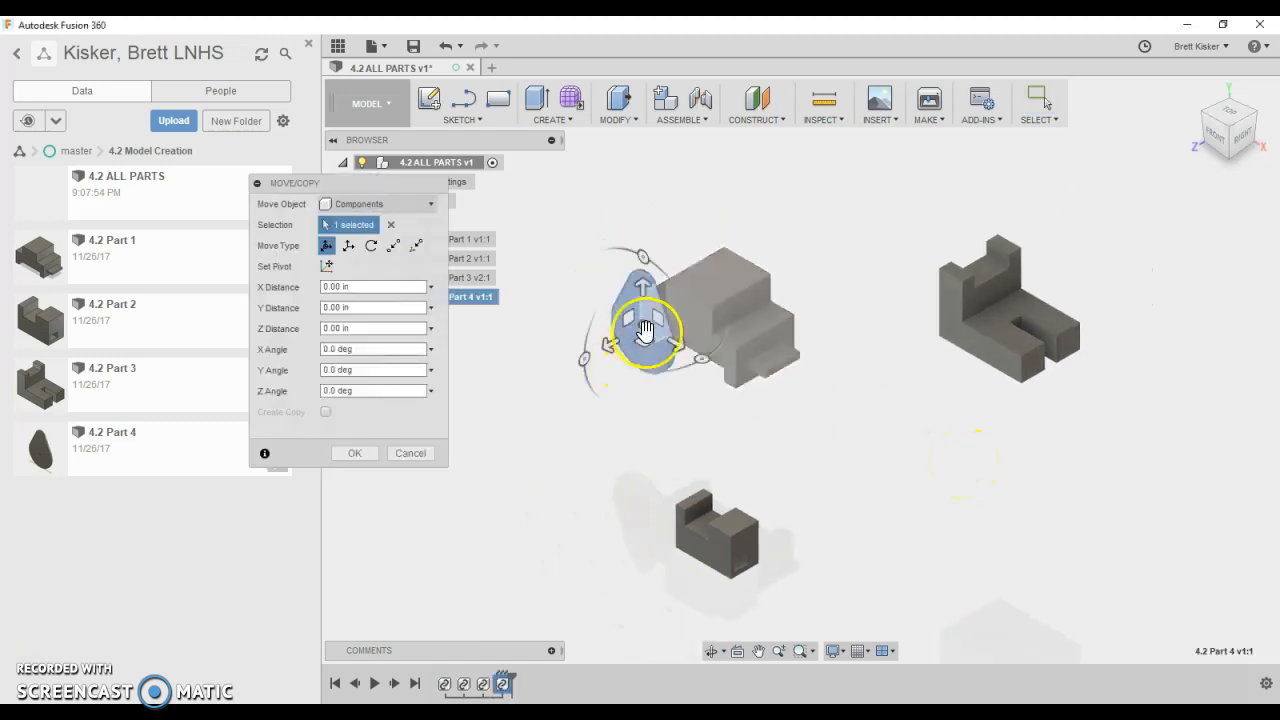
drag(677, 349, 1052, 545)
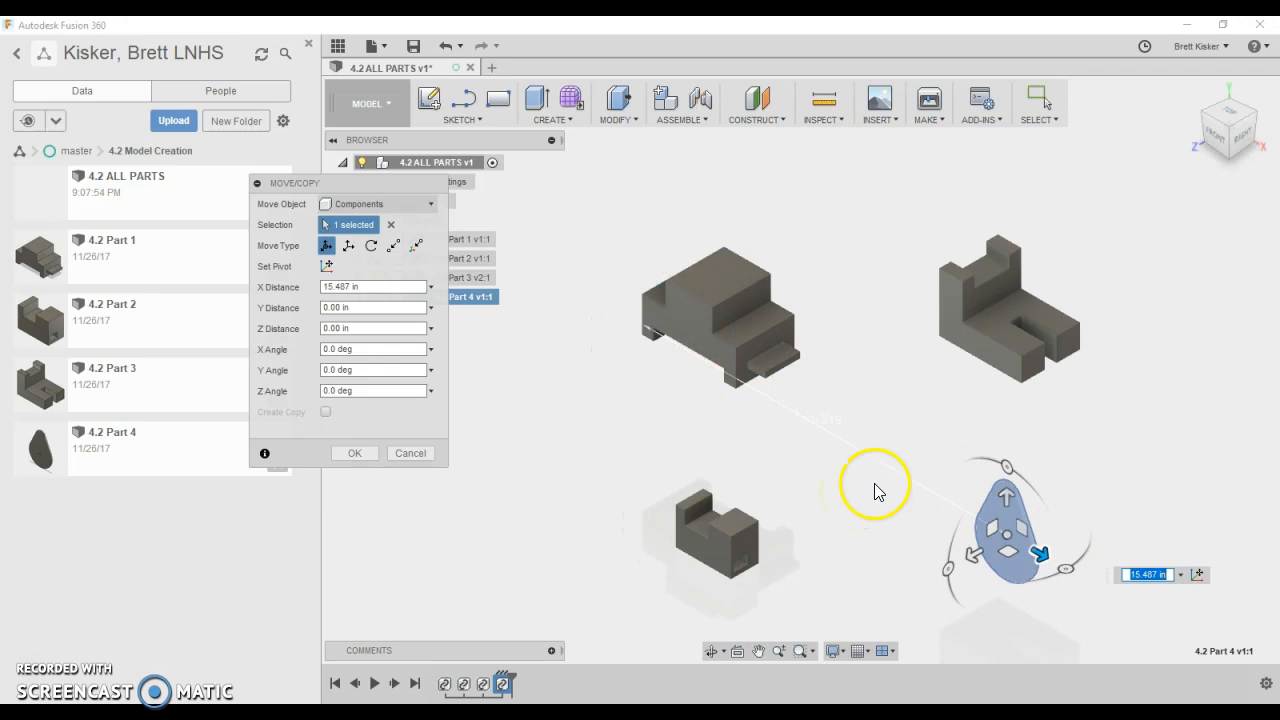
click(355, 453)
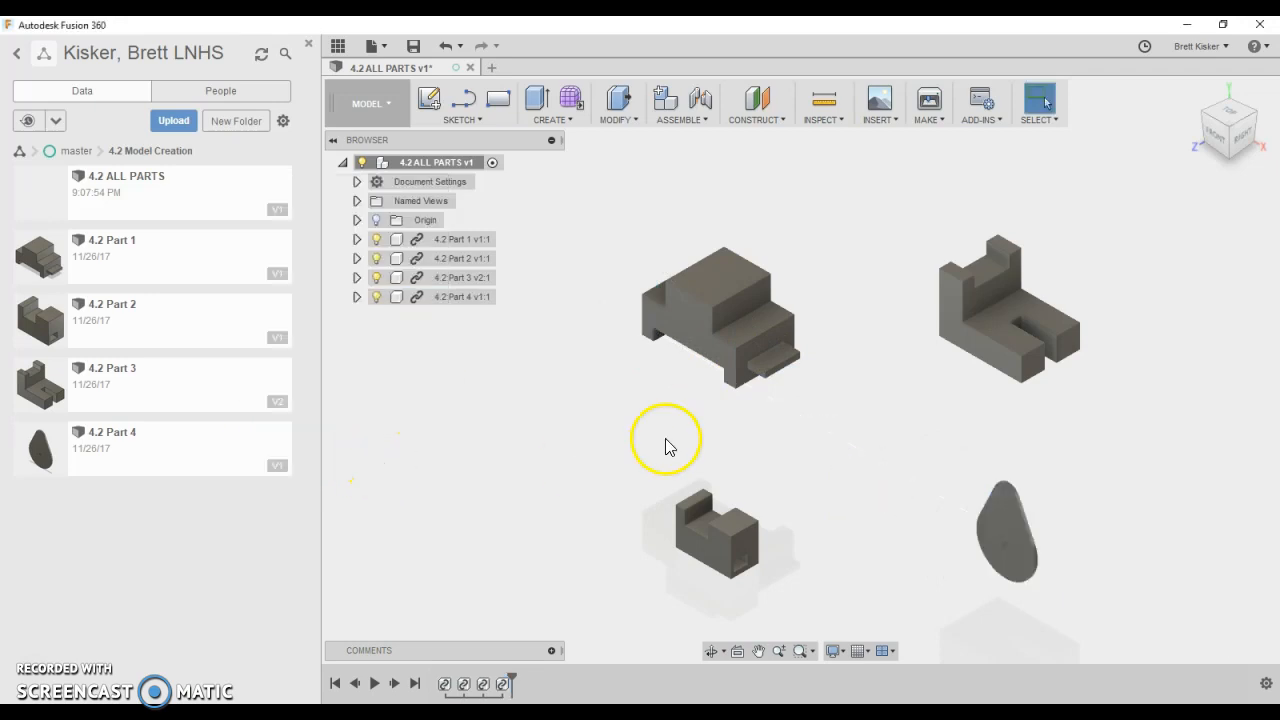
Turn on public link sharing for the 4.2 ALL PARTS design and copy the link.
middle_drag(824, 490, 786, 443)
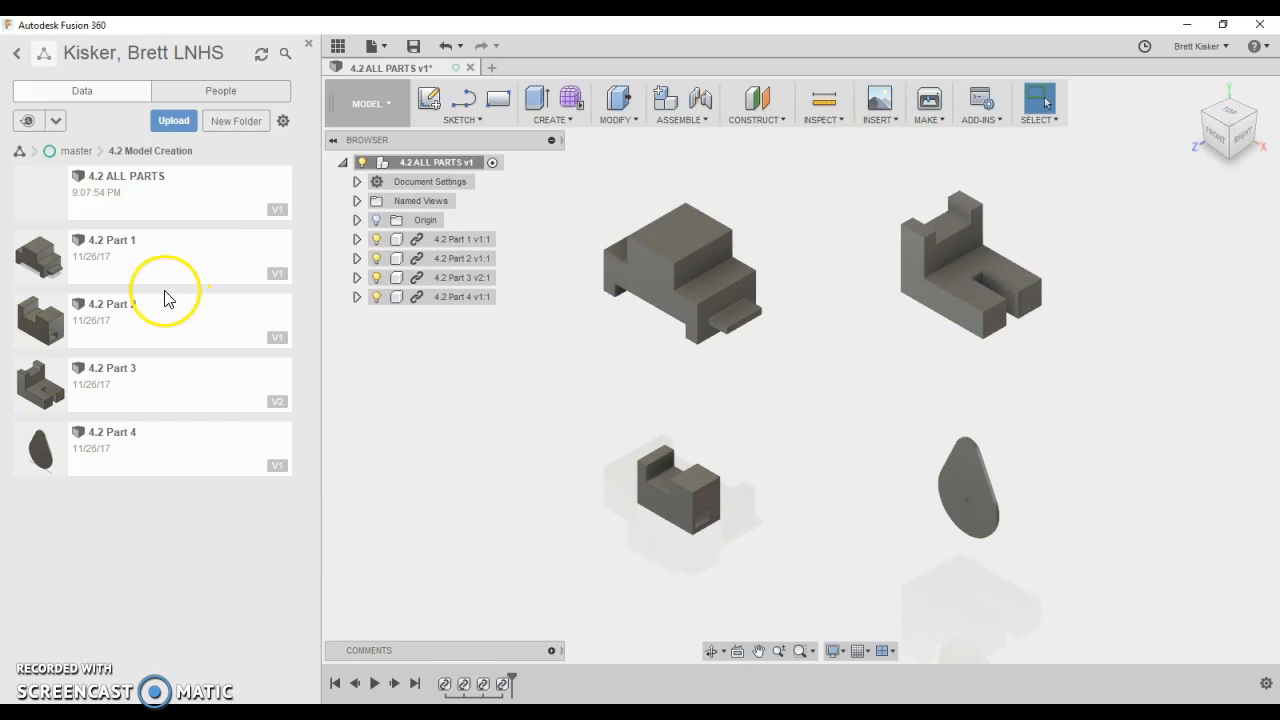
right_click(130, 205)
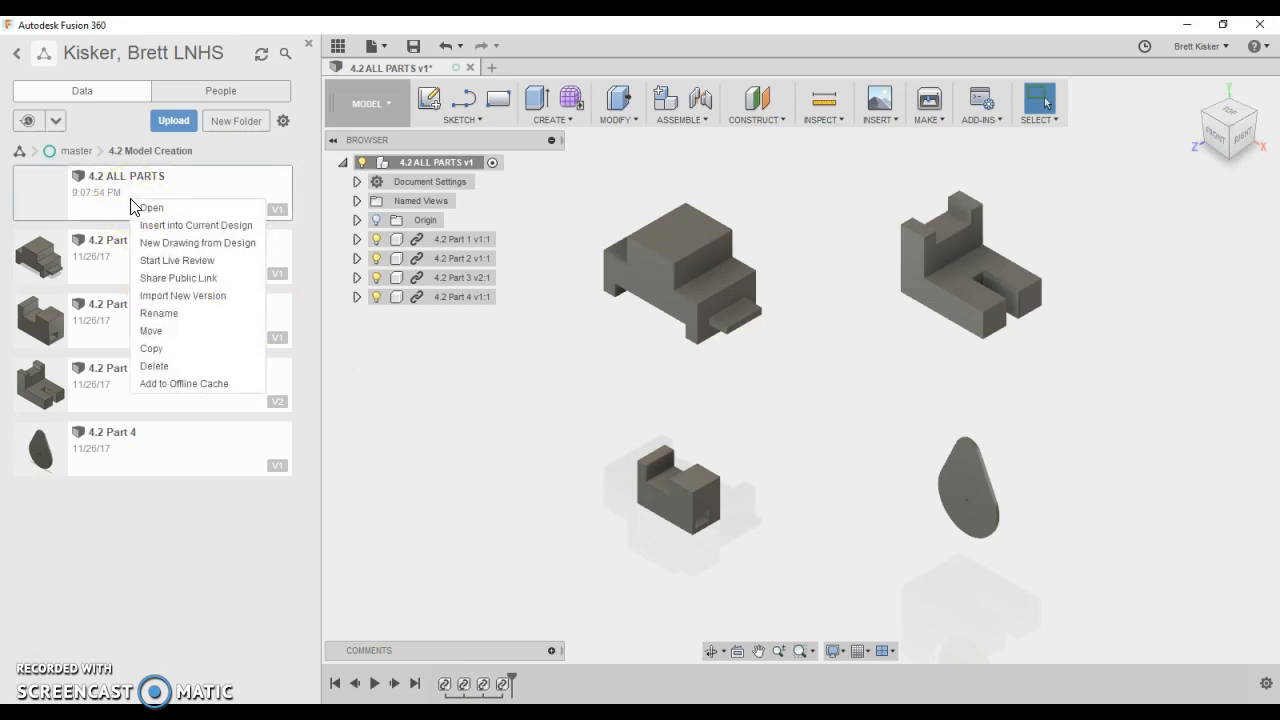
click(146, 278)
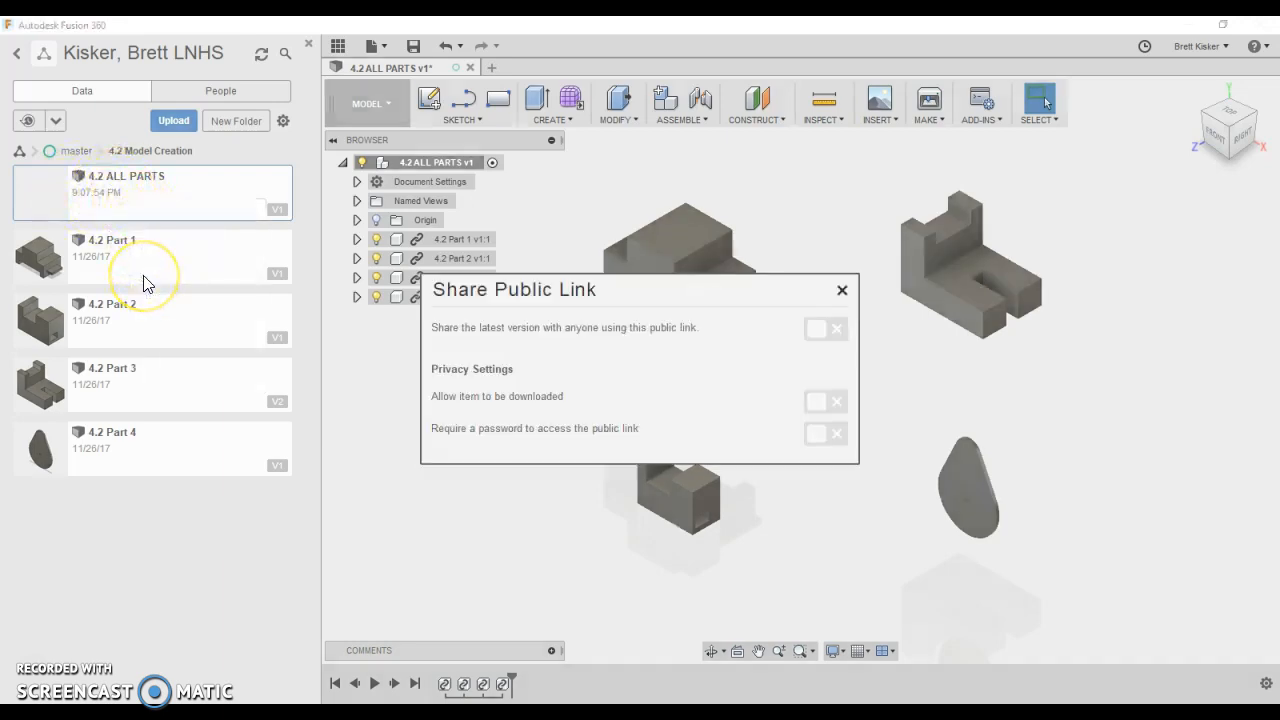
click(817, 333)
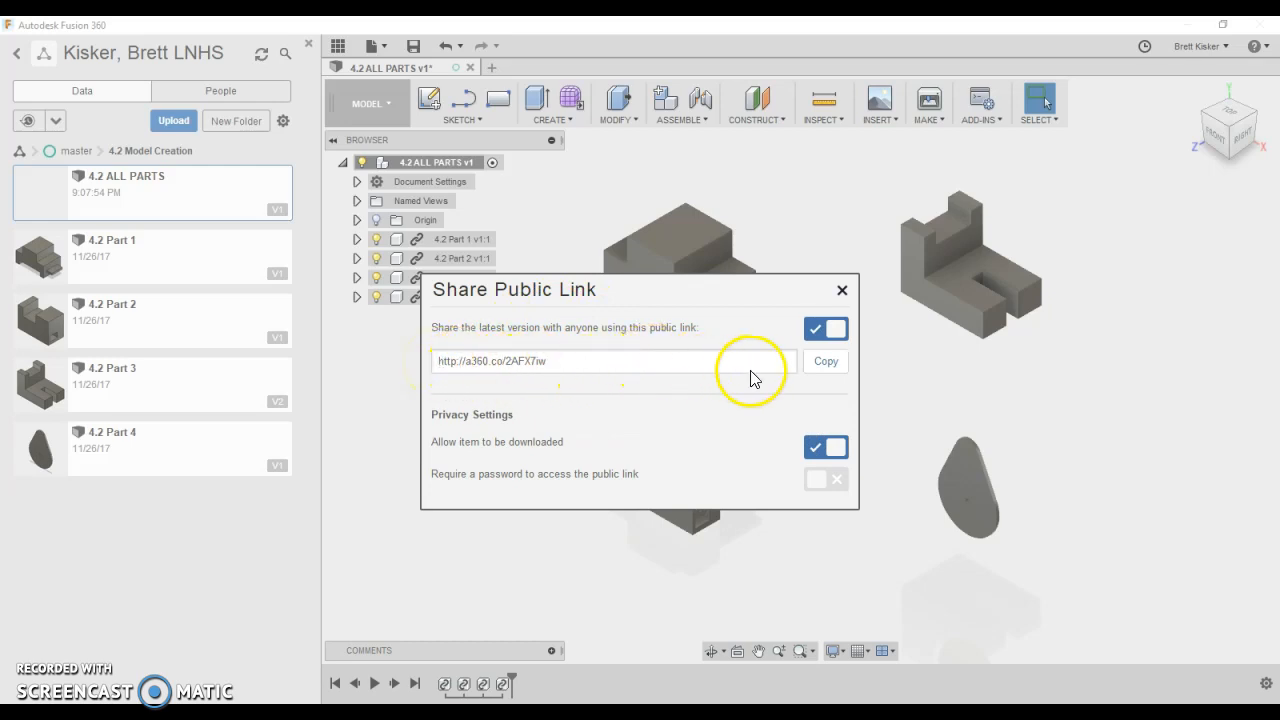
click(820, 364)
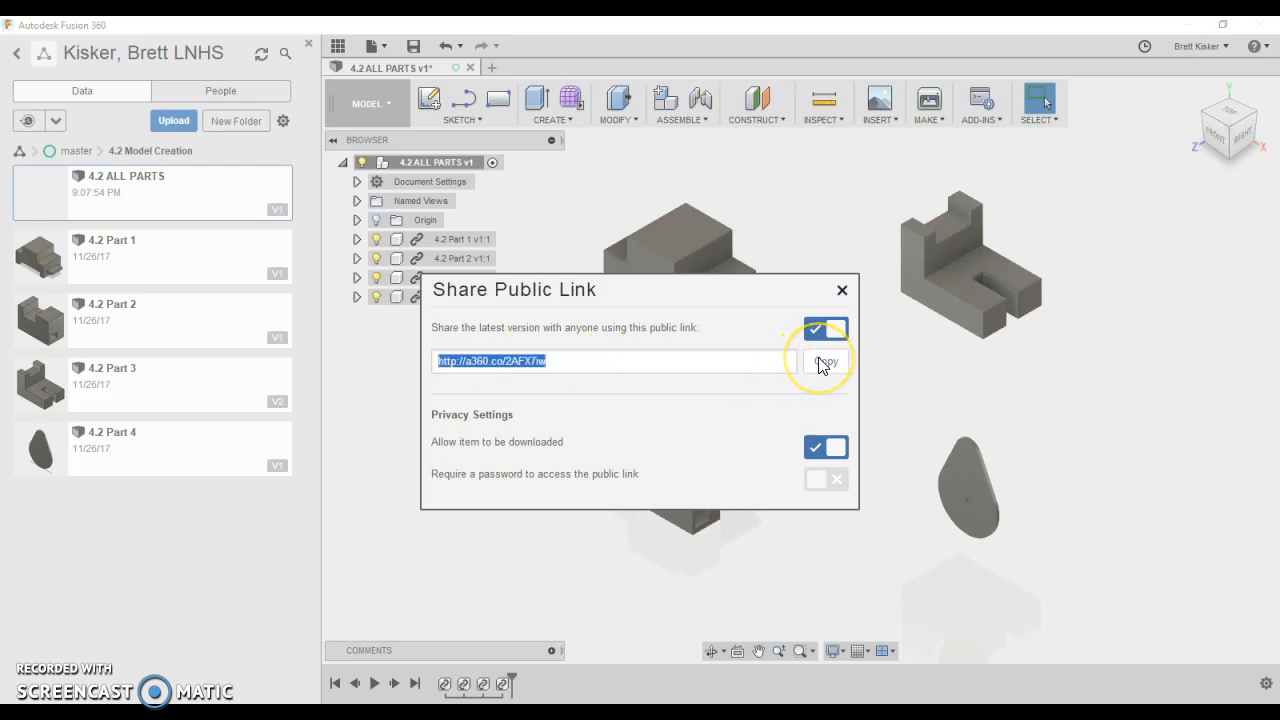